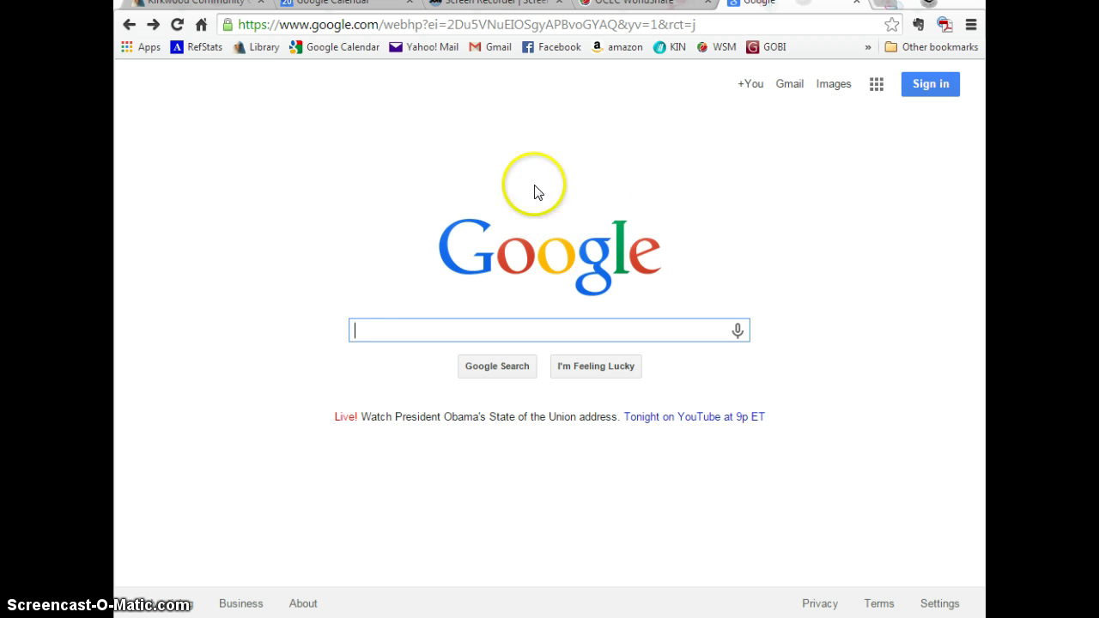
Step: Sign in to Google Drive with the saved account, replacing the stale password with the current one
left_click(874, 88)
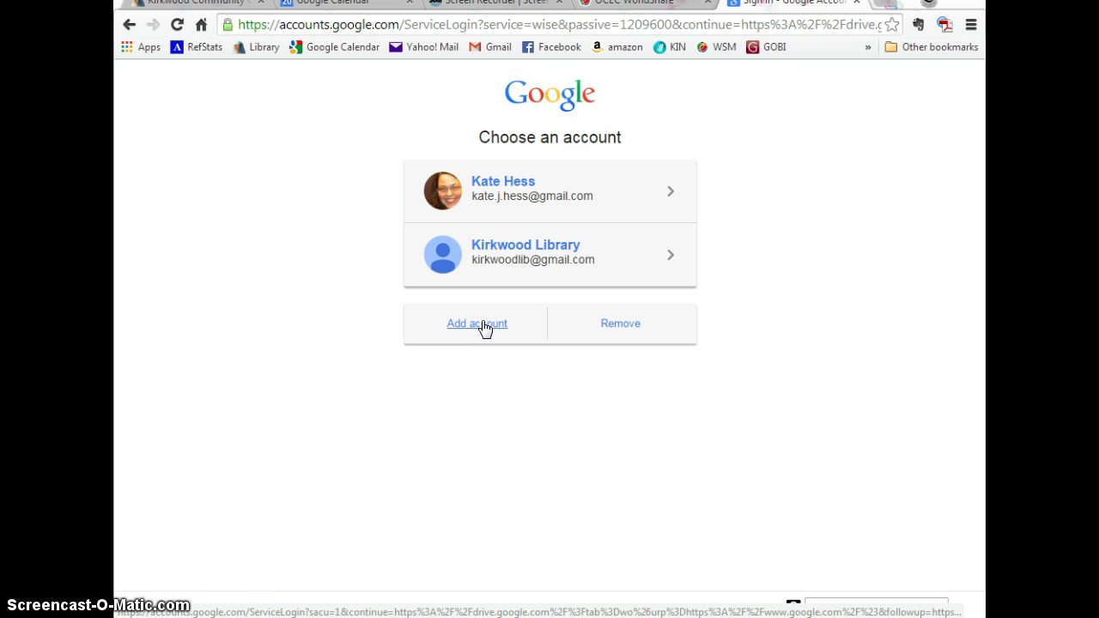
left_click(507, 193)
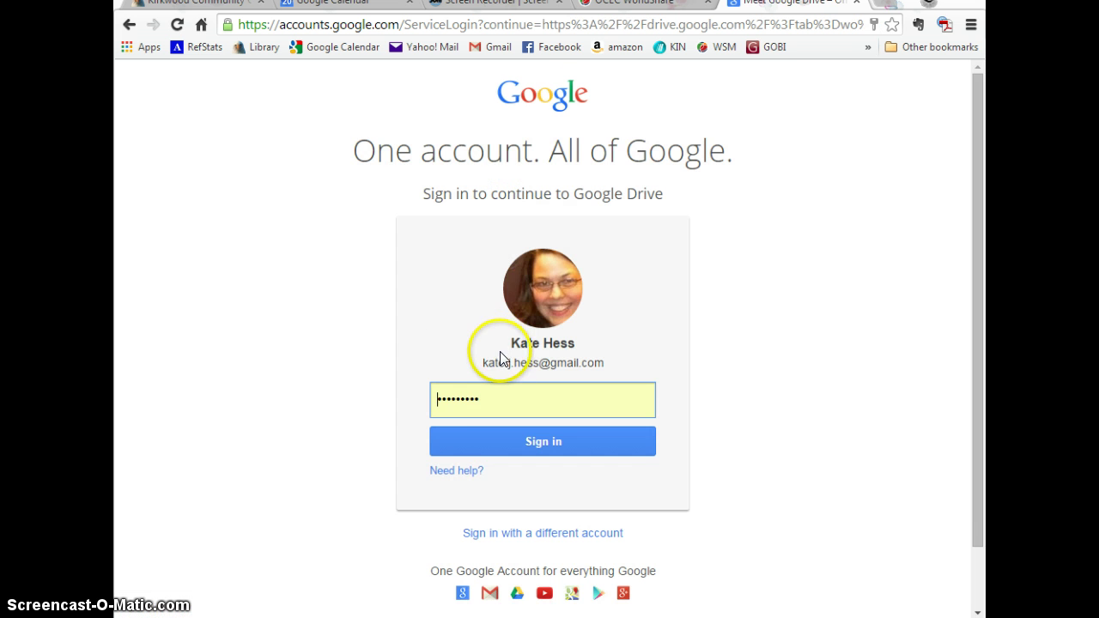
left_click(510, 441)
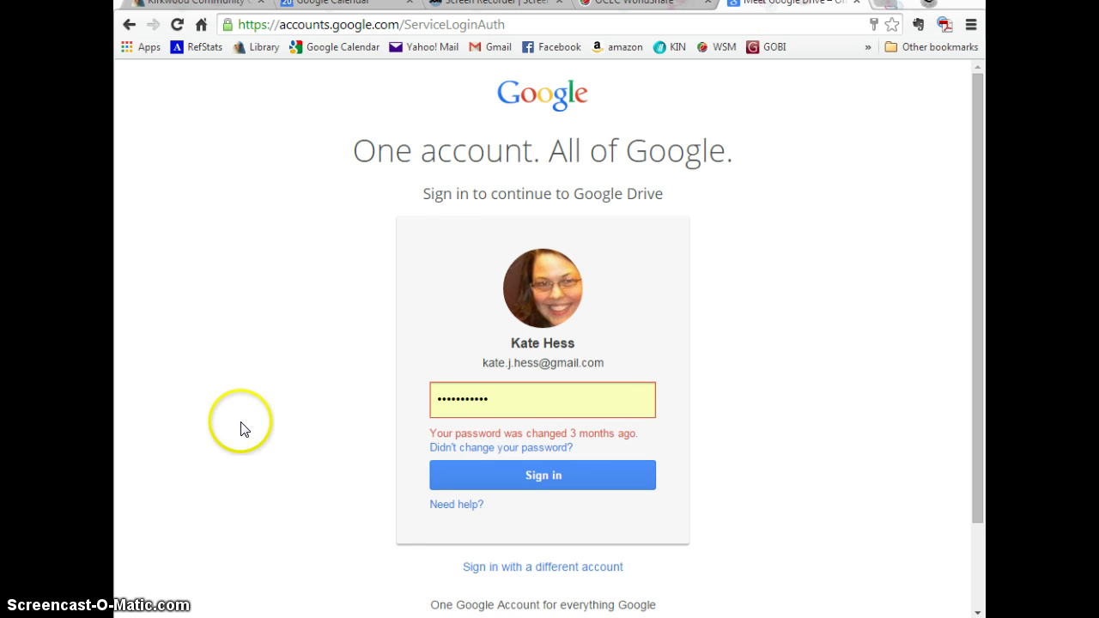
key("BackSpace")
key("BackSpace")
key("BackSpace")
key("BackSpace")
key("BackSpace")
key("BackSpace")
key("BackSpace")
key("BackSpace")
key("BackSpace")
key("BackSpace")
key("BackSpace")
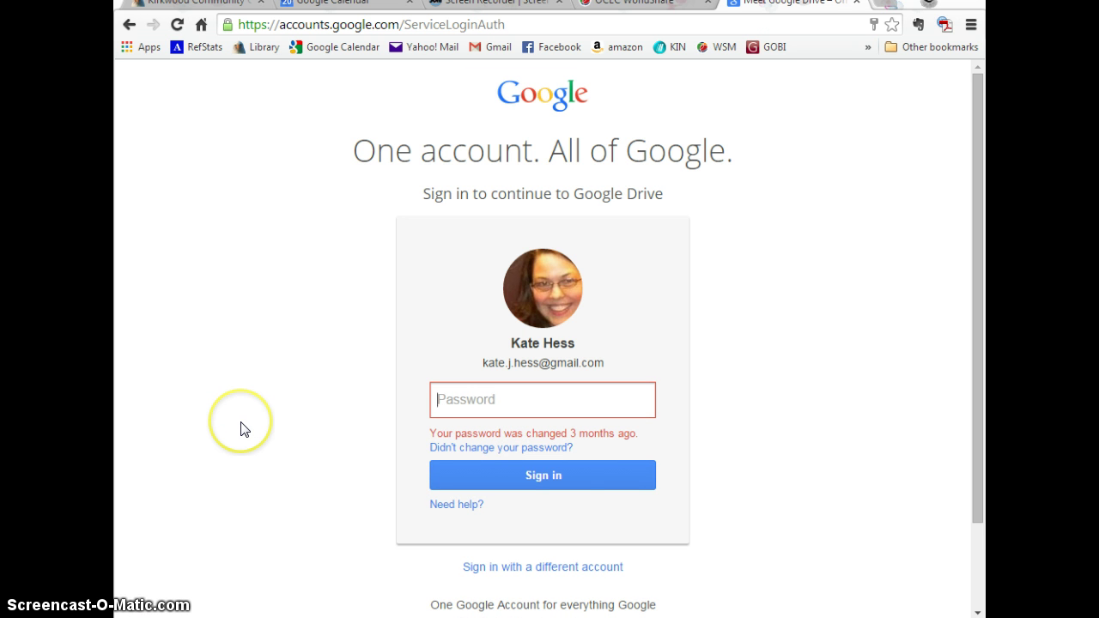
type("••")
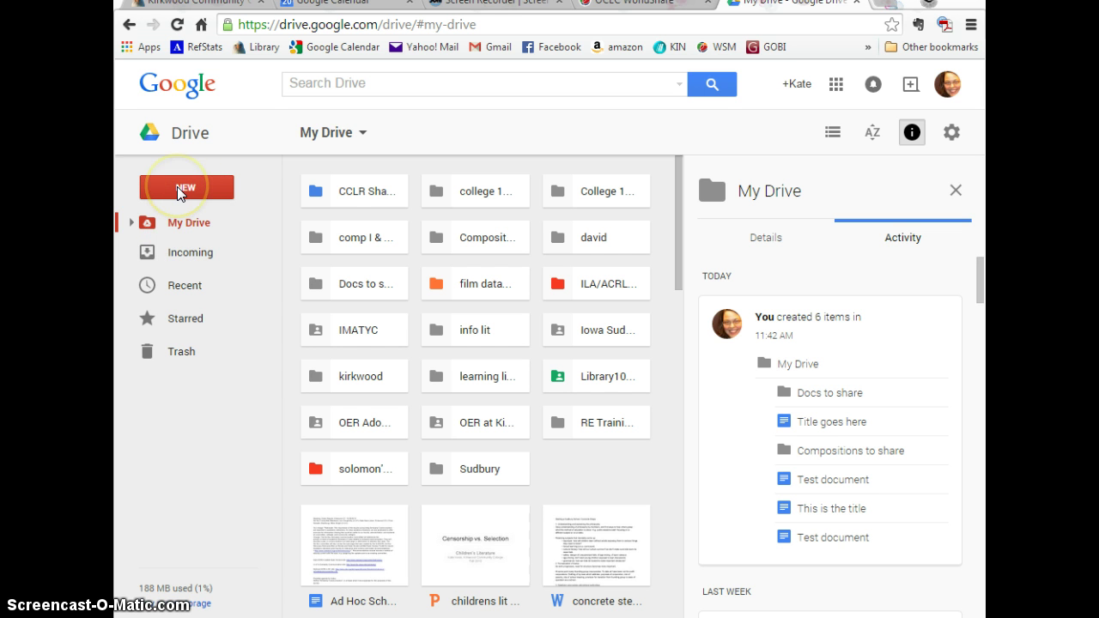
Step: Create a new blank Google Docs document from Drive's NEW menu
left_click(177, 191)
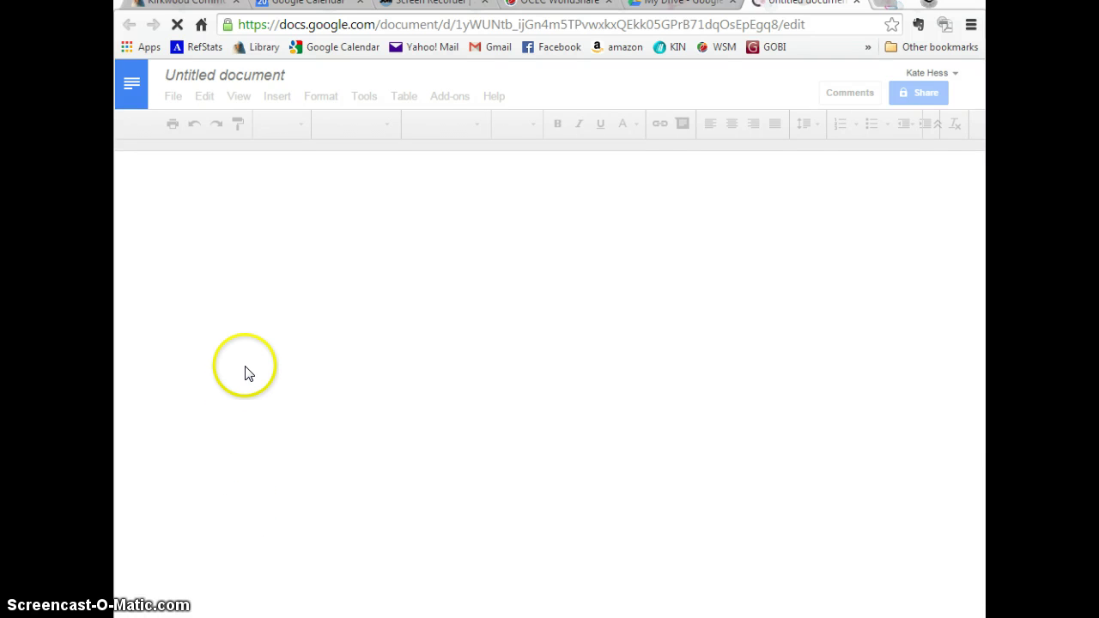
Step: Type 'Title' on the first line and 'This is a test' on the second
left_click(242, 235)
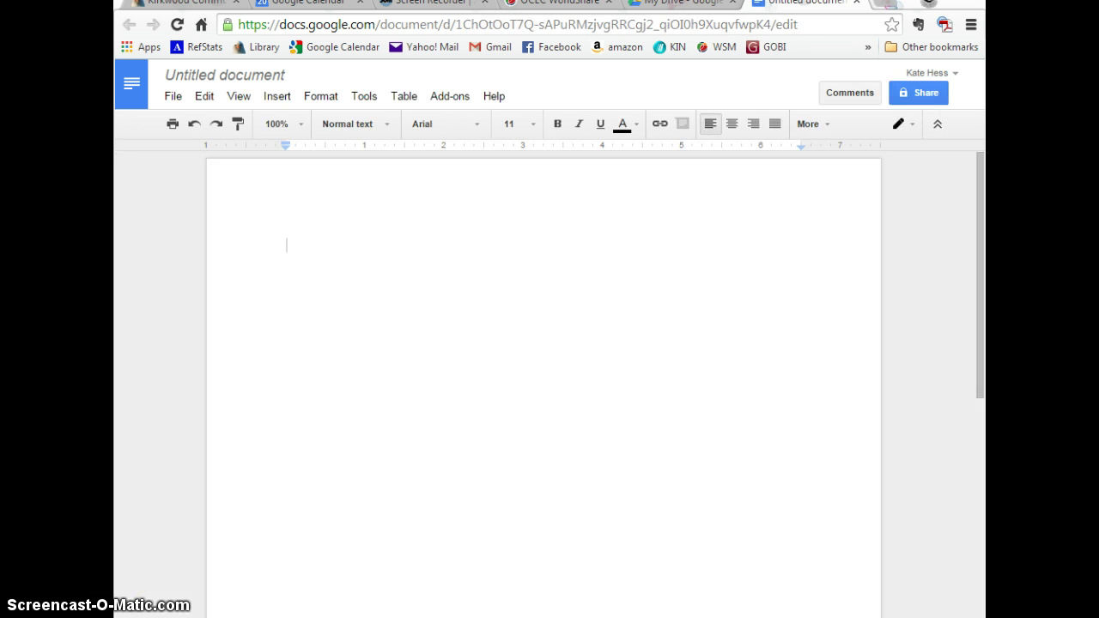
type("Title")
key("Return")
type("Thi")
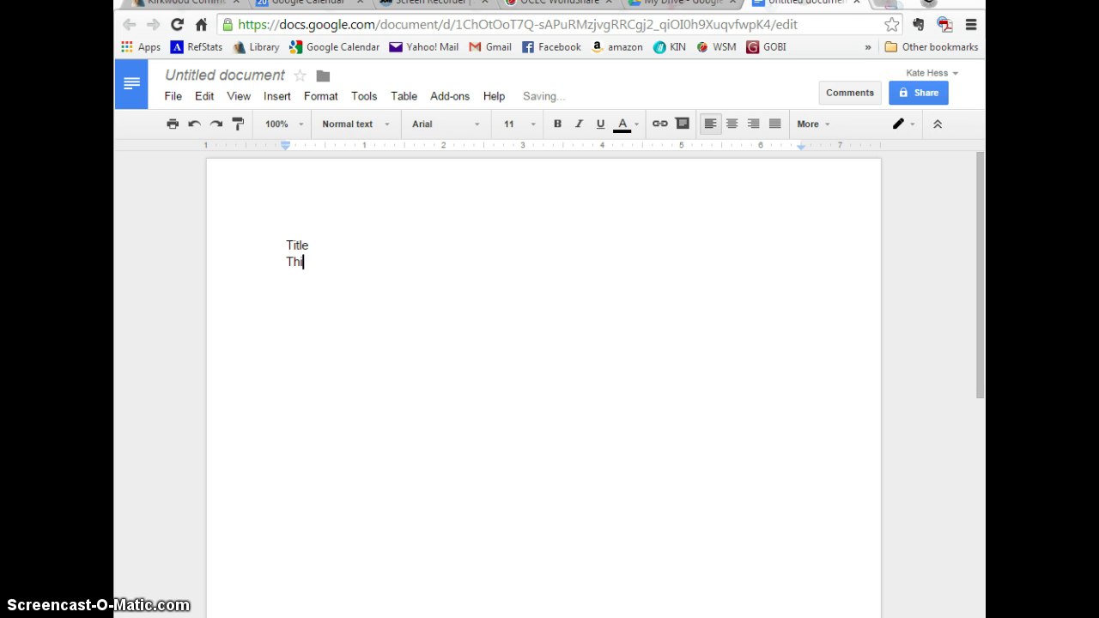
type("s is a test")
key("Return")
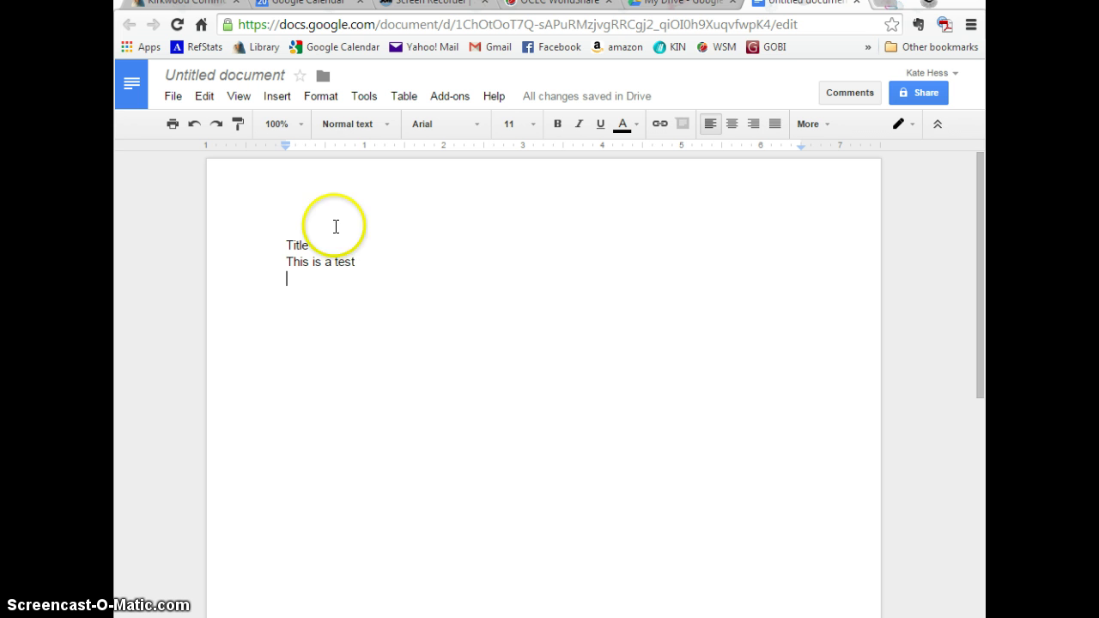
Step: Format the word 'Title' as 14 pt bold italic
left_click_drag(284, 245, 334, 240)
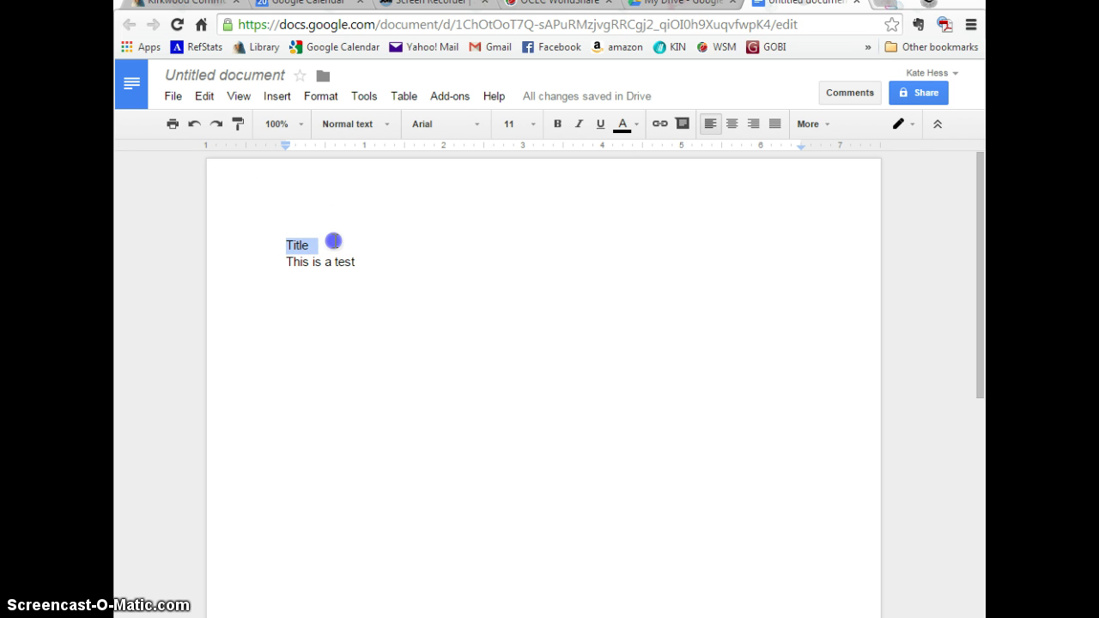
left_click(523, 124)
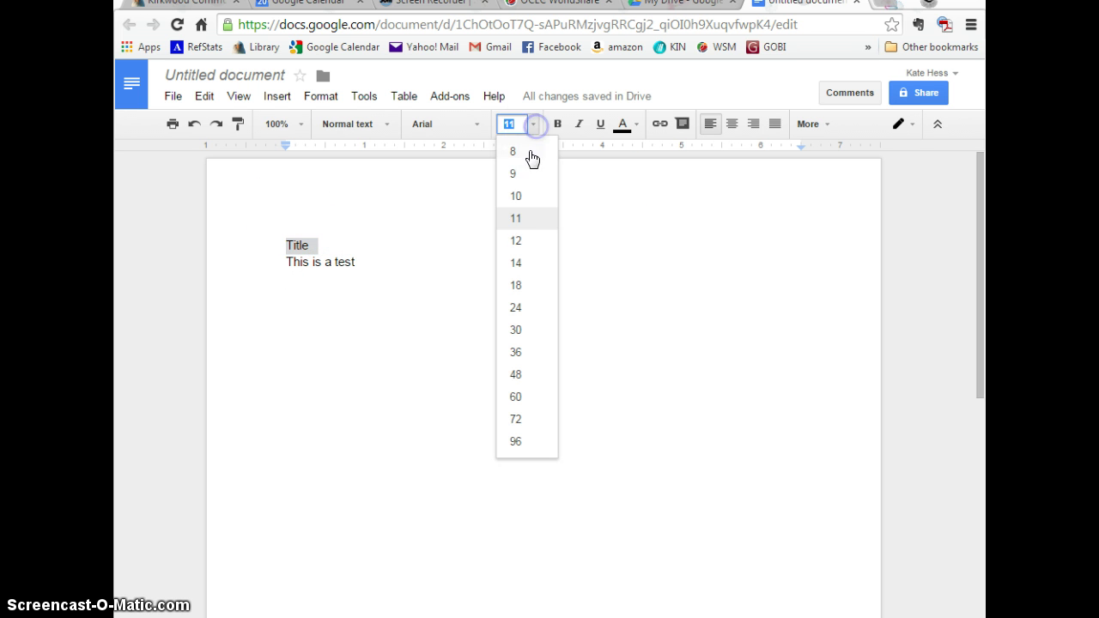
left_click(526, 262)
left_click(557, 124)
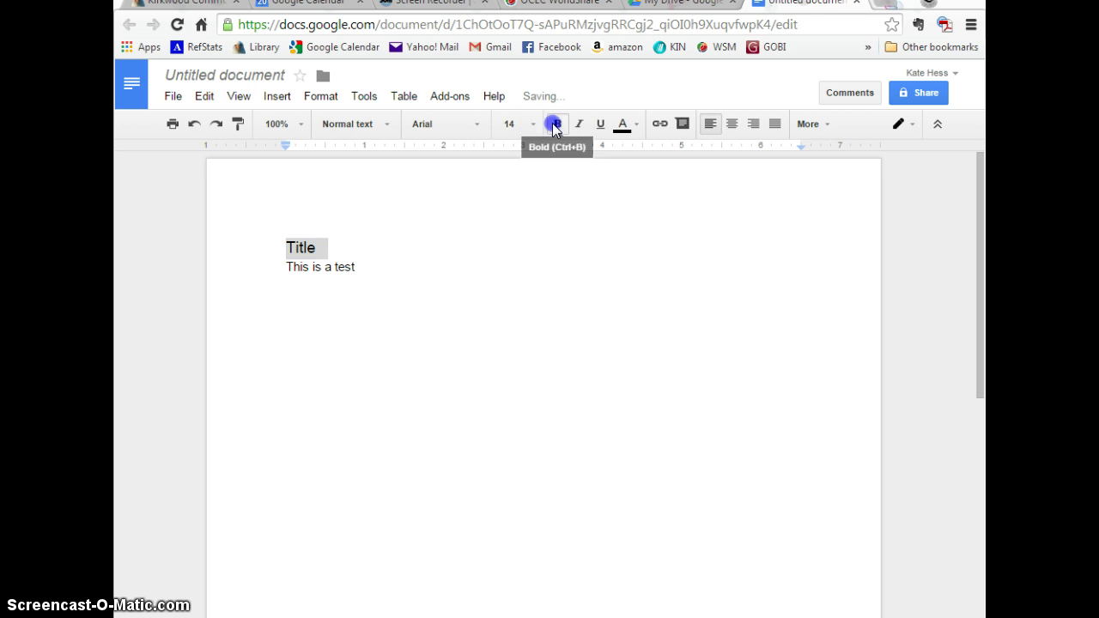
left_click(578, 124)
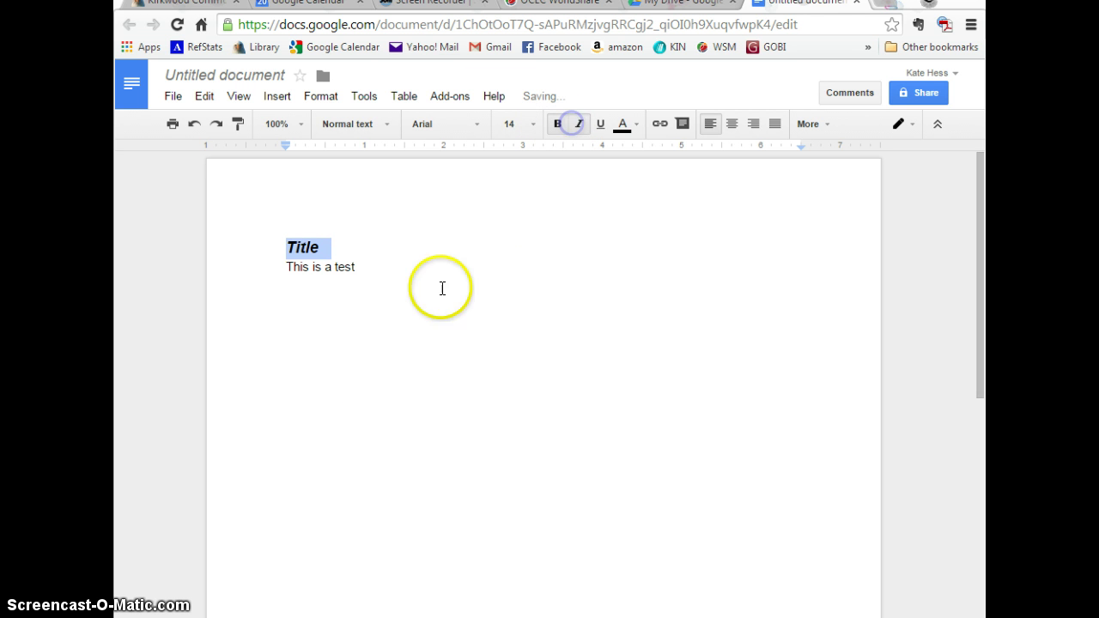
left_click(378, 383)
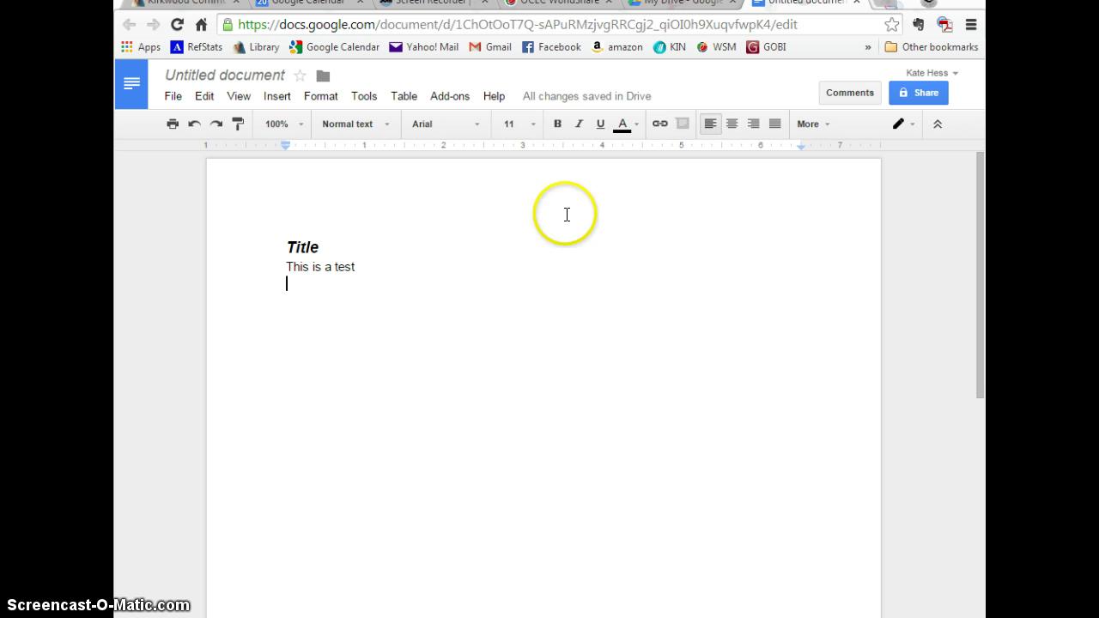
Step: Rename the document from 'Untitled document' to 'Title'
mouse_move(541, 106)
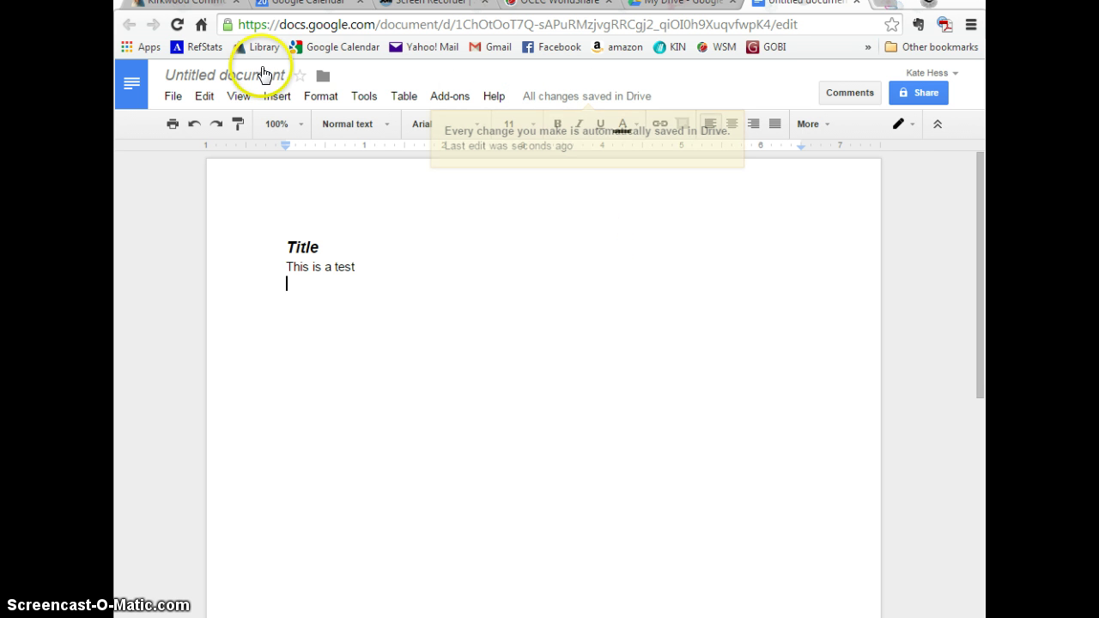
left_click(239, 76)
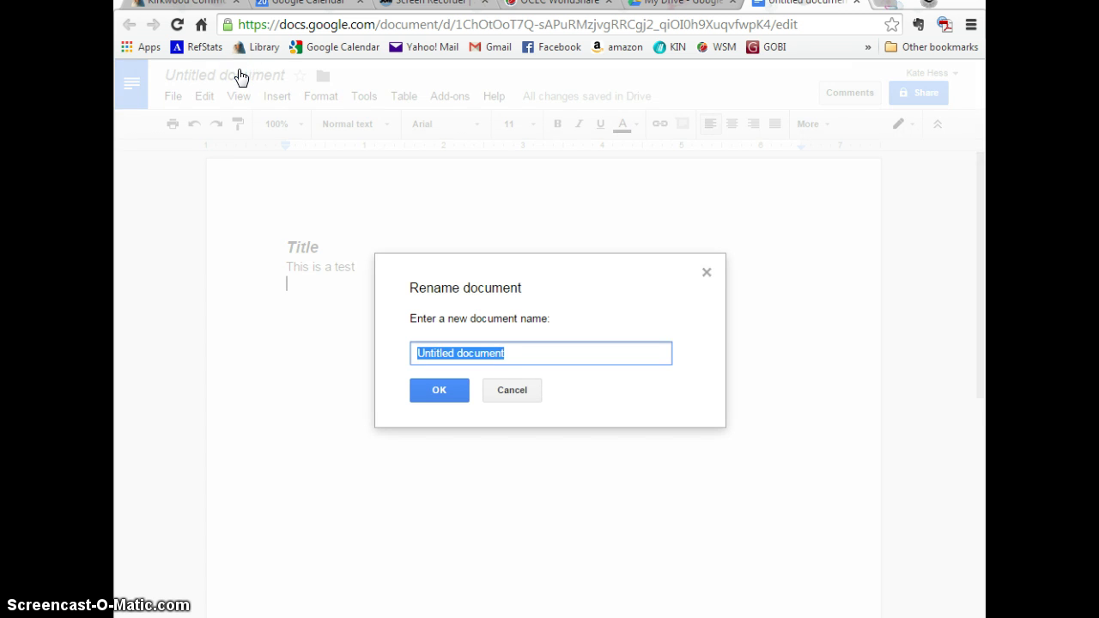
type("Ti")
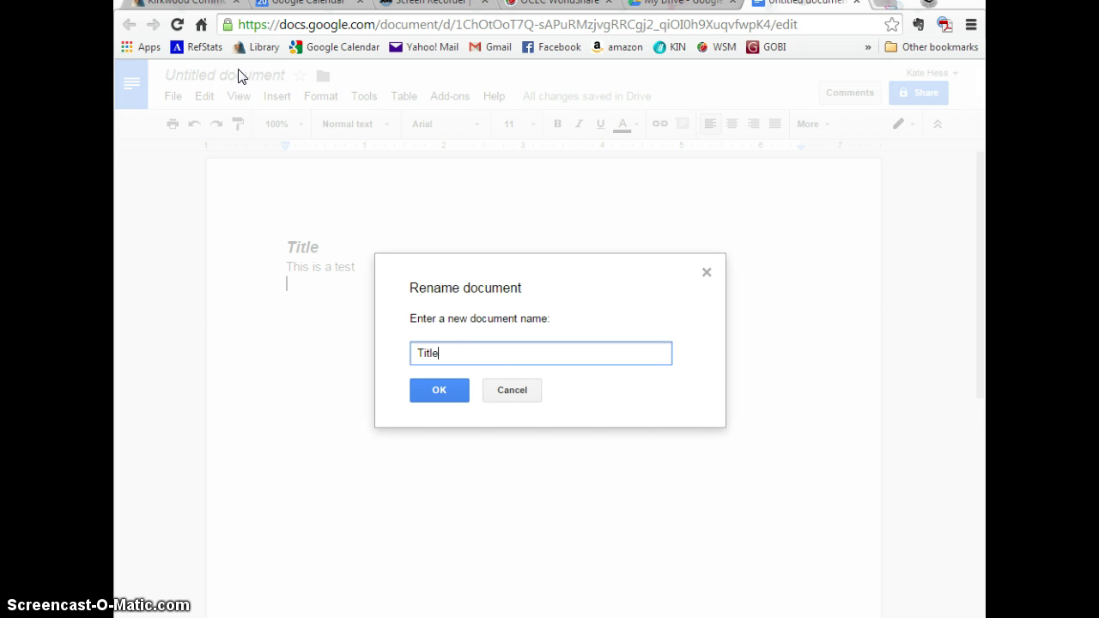
type("tle")
left_click(442, 387)
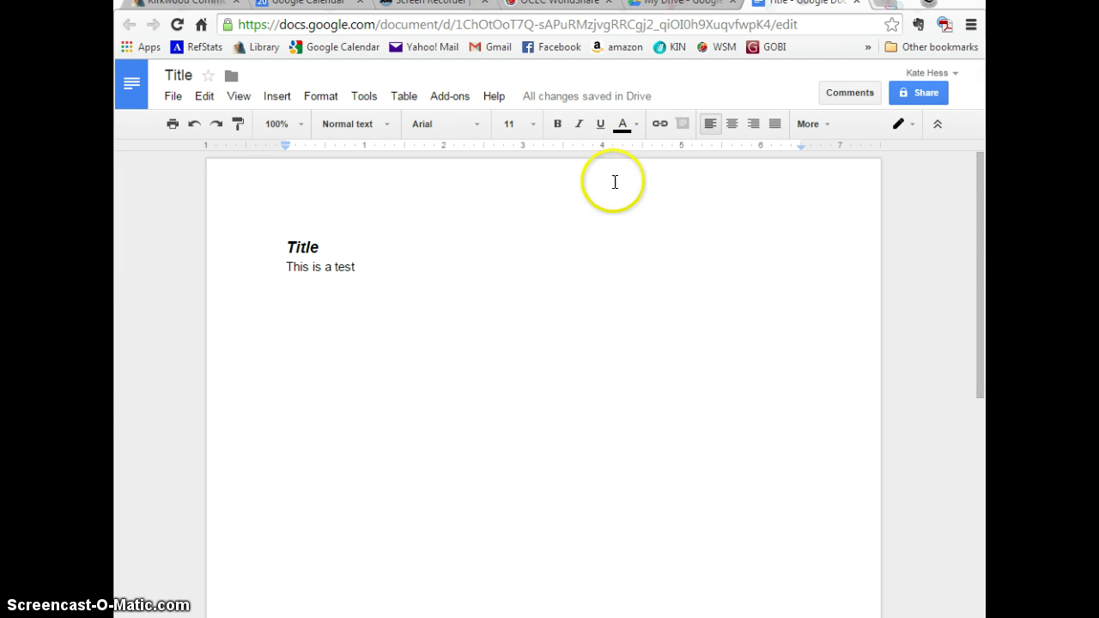
left_click(920, 92)
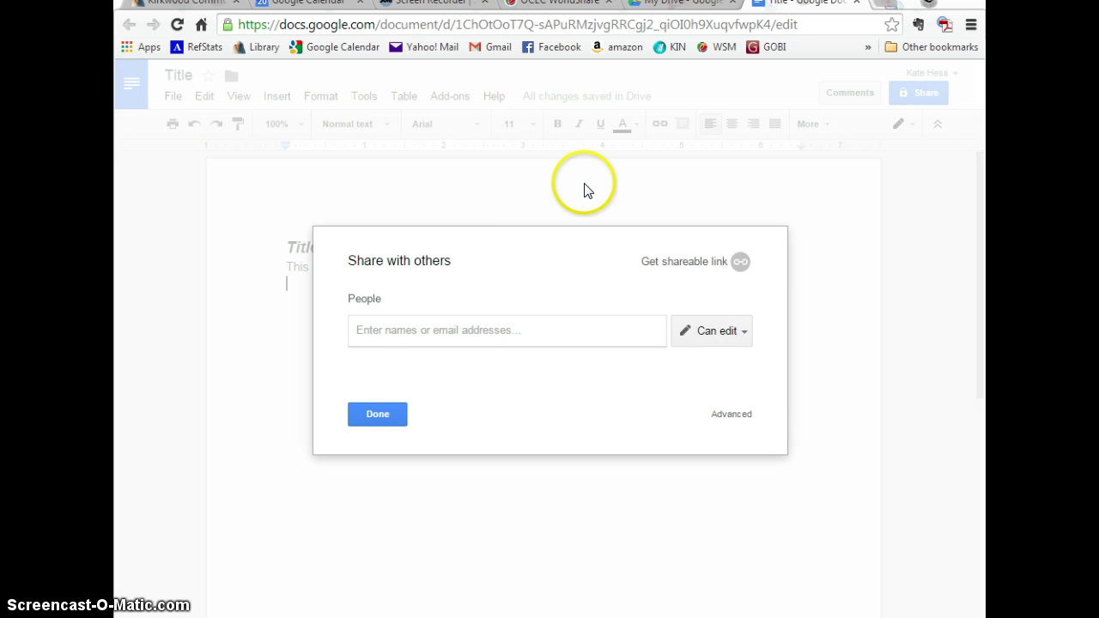
left_click(369, 329)
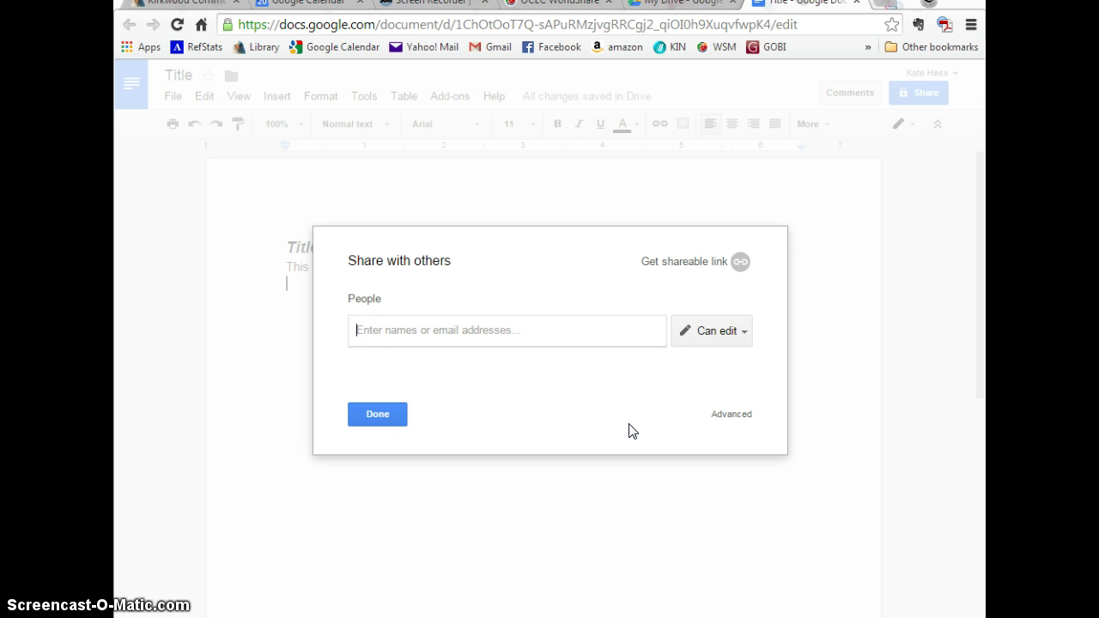
left_click(519, 371)
left_click(512, 323)
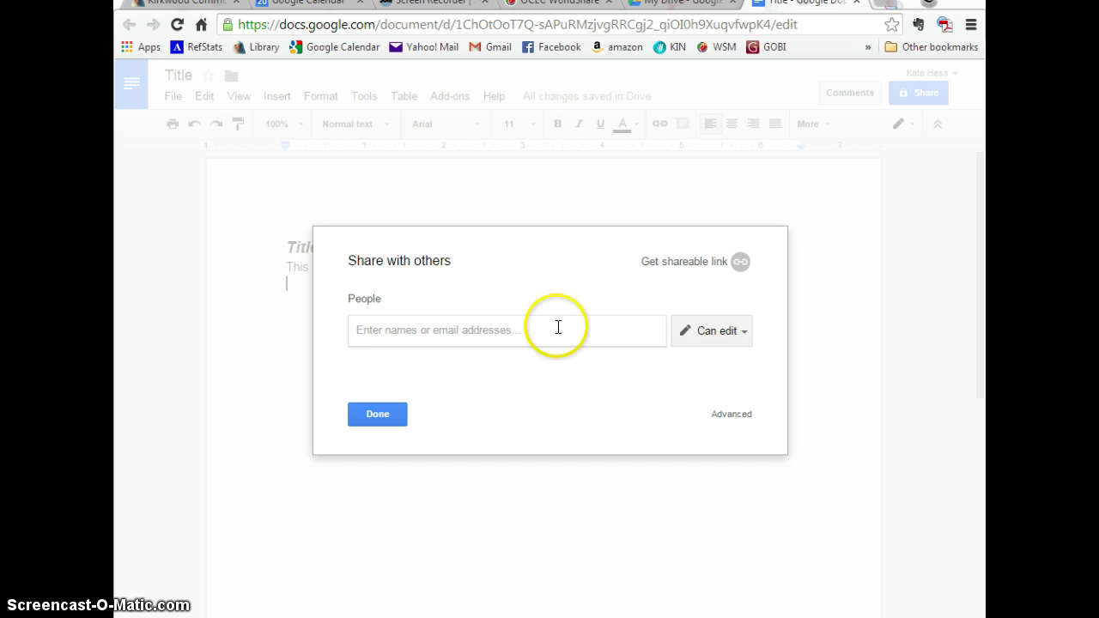
left_click(743, 335)
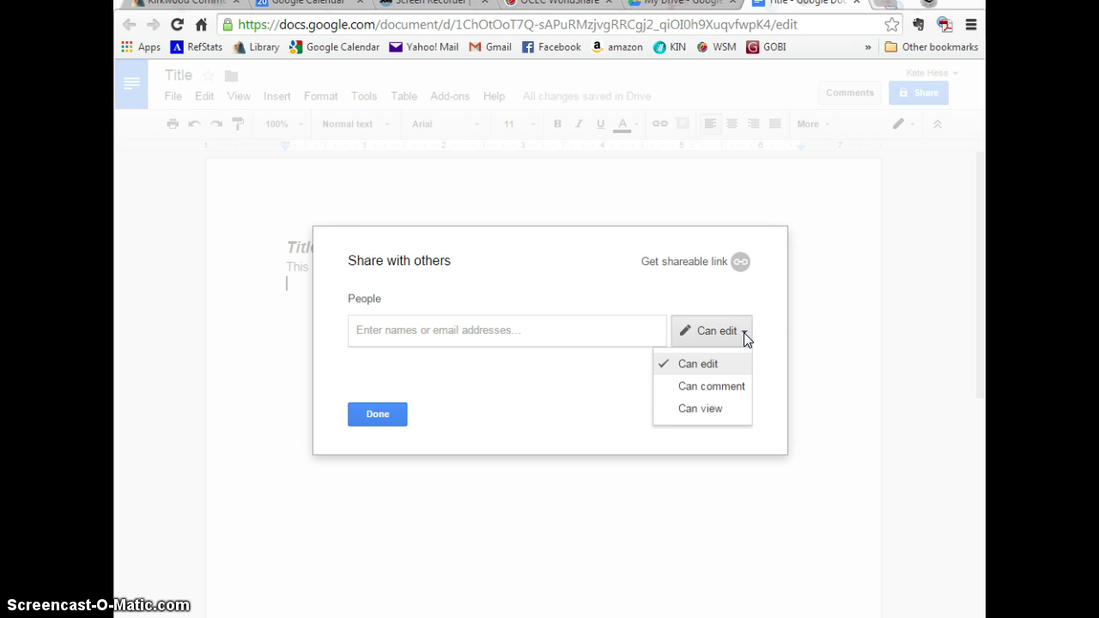
left_click(550, 390)
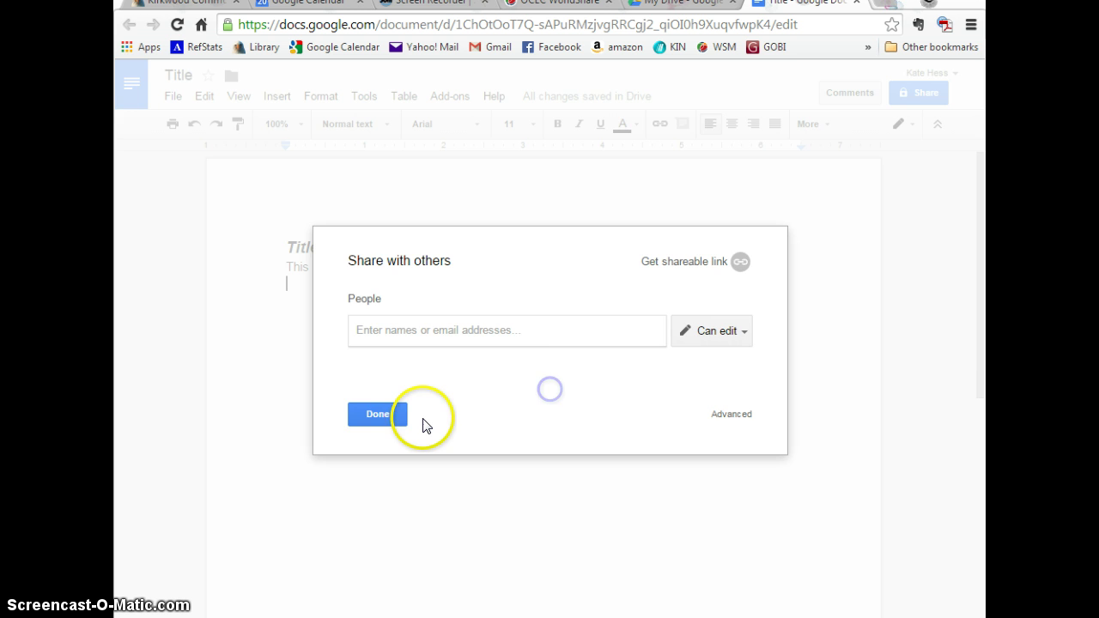
left_click(376, 414)
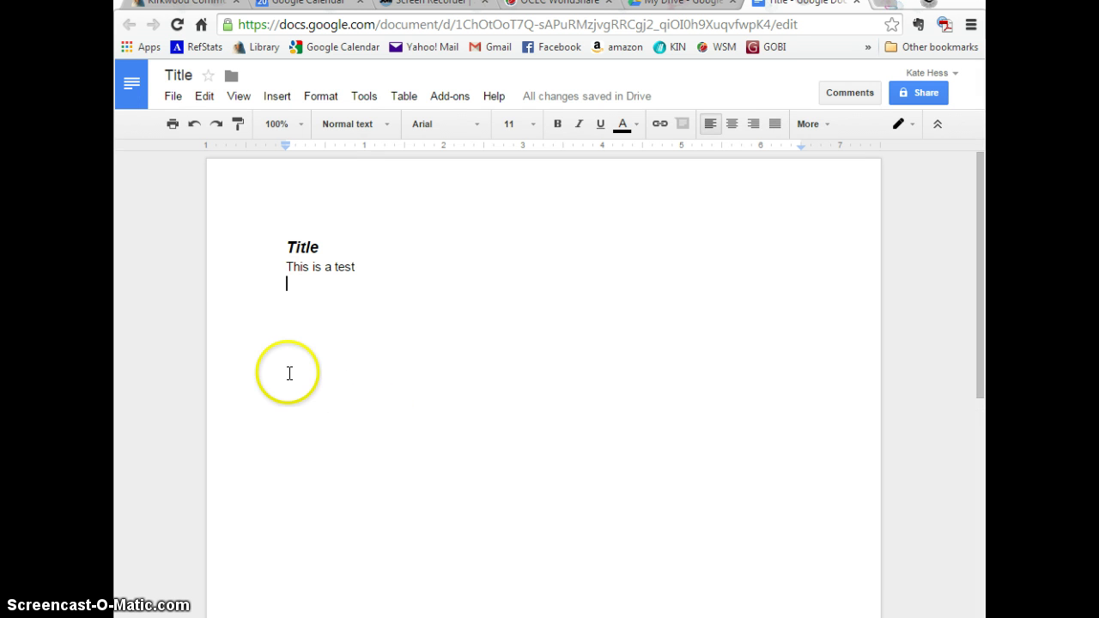
Step: Preview the one-page 'Title' document for printing, cancel without printing, and open the File menu
left_click(169, 126)
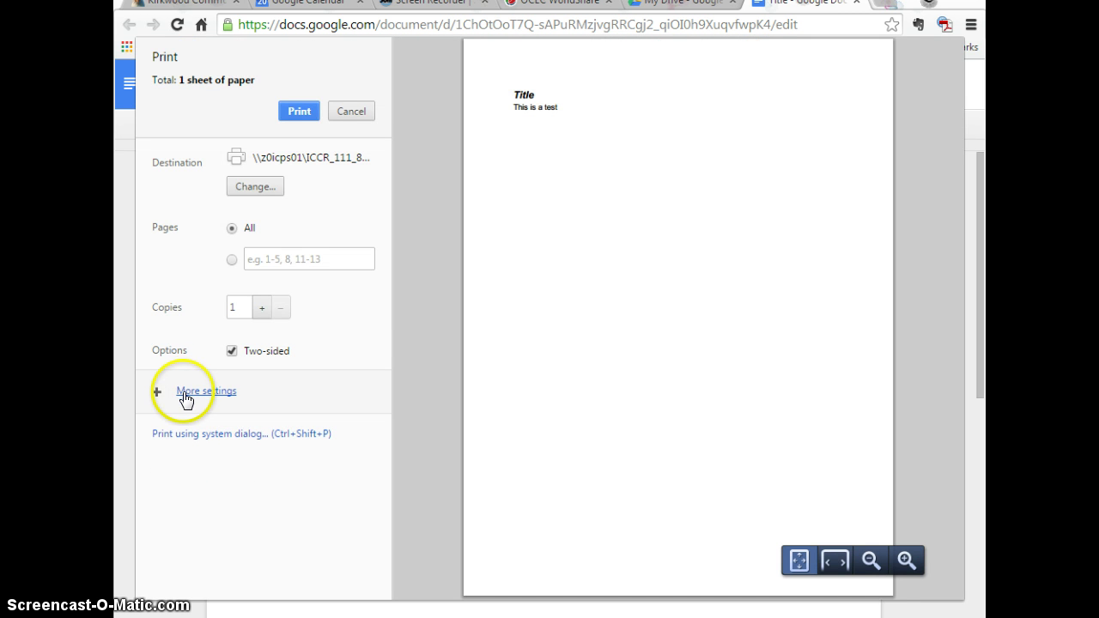
left_click(298, 111)
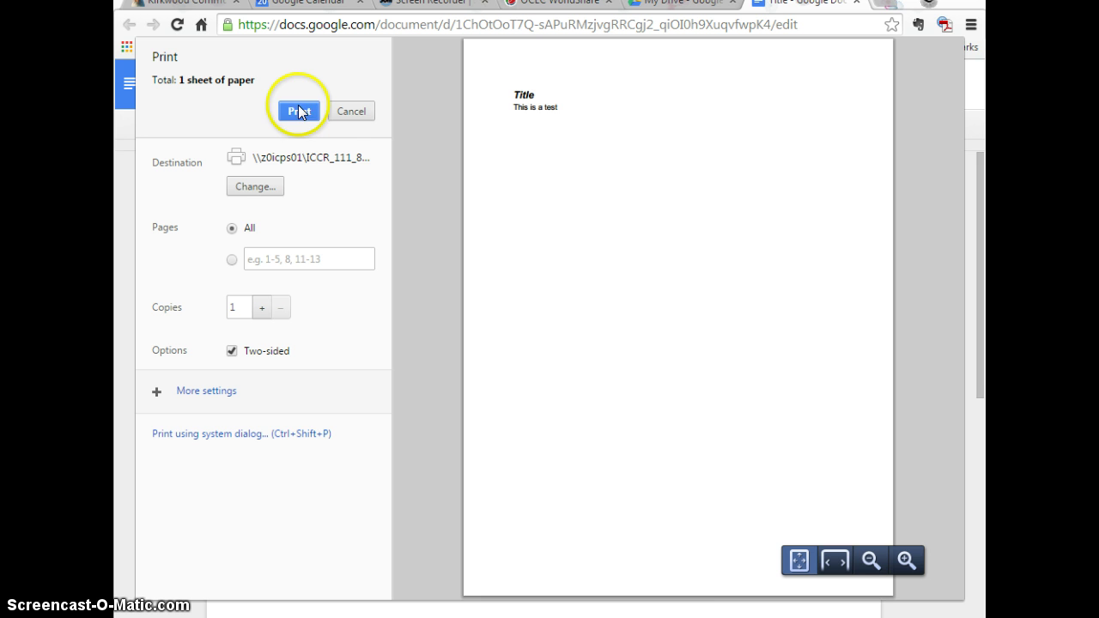
left_click(348, 111)
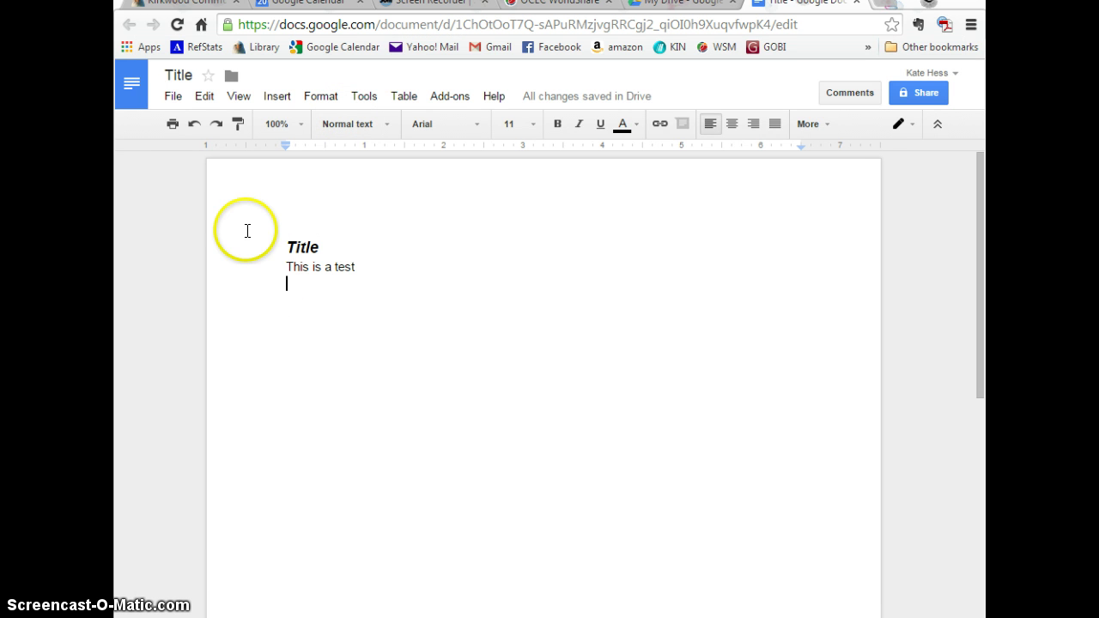
left_click(175, 98)
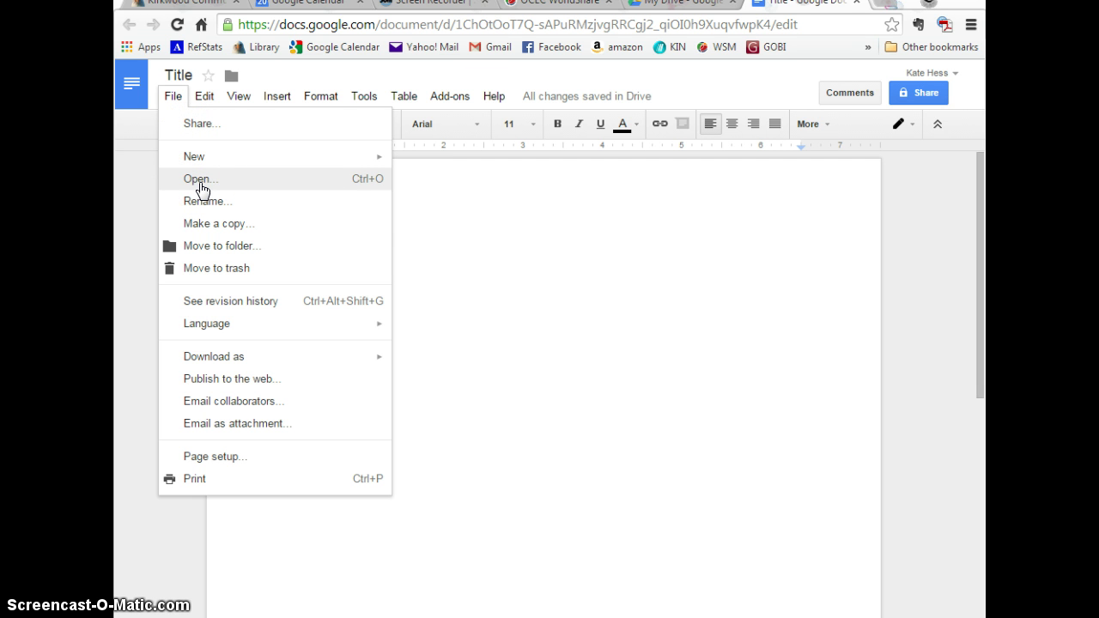
Step: Review the Download as formats, from Microsoft Word (.docx) to PDF, and close the menu without downloading
mouse_move(215, 357)
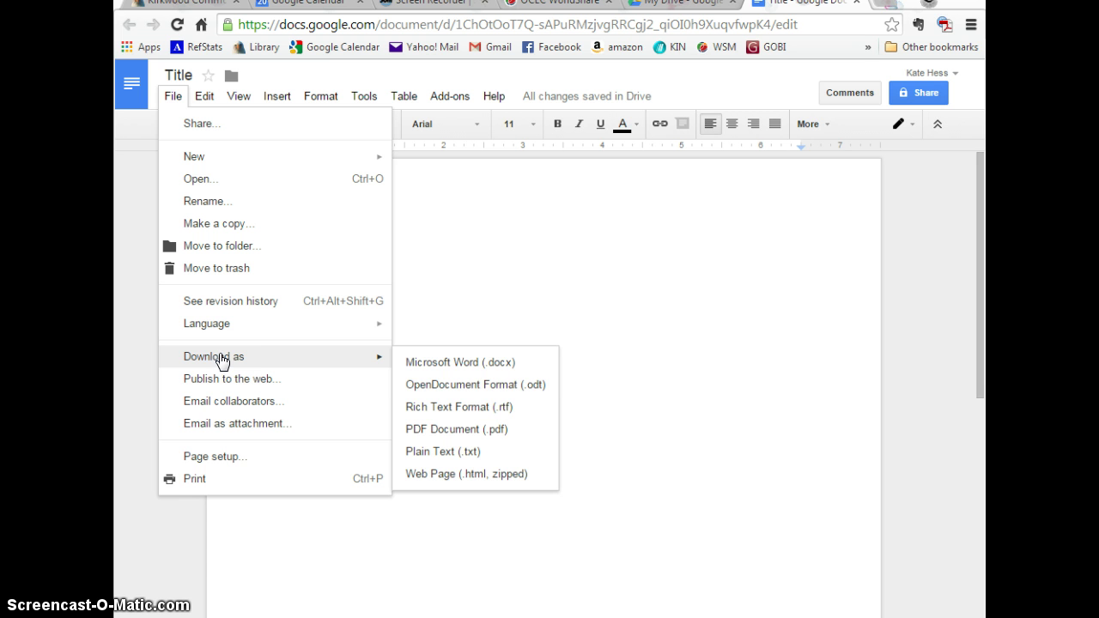
left_click(319, 353)
left_click_drag(332, 362, 439, 369)
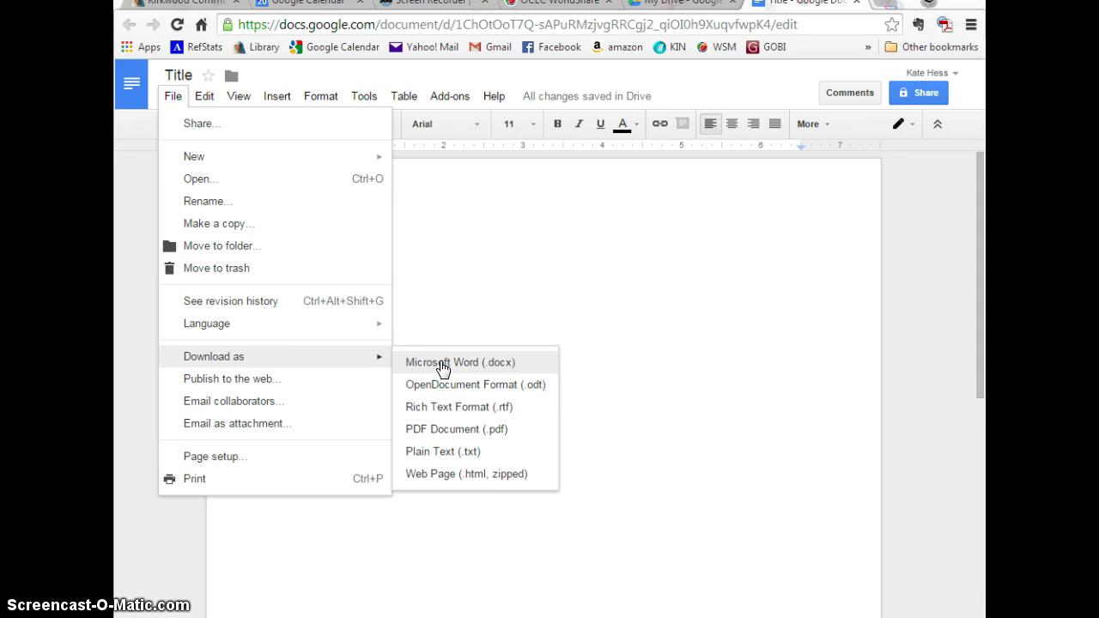
left_click(498, 299)
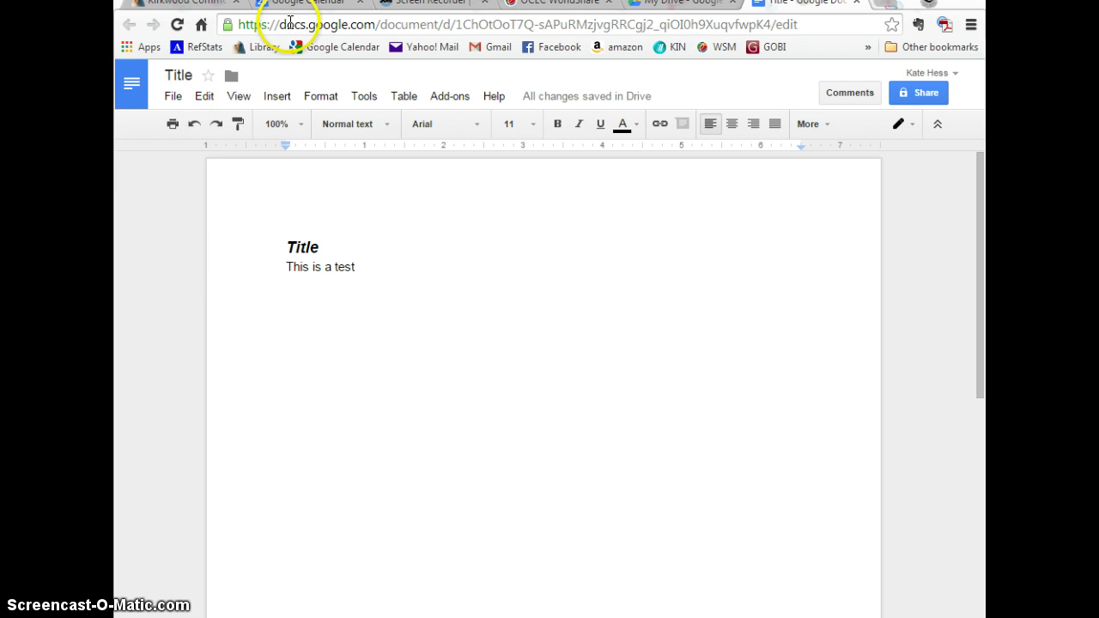
Step: Create a folder named 'Composition shared' in My Drive
left_click(695, 12)
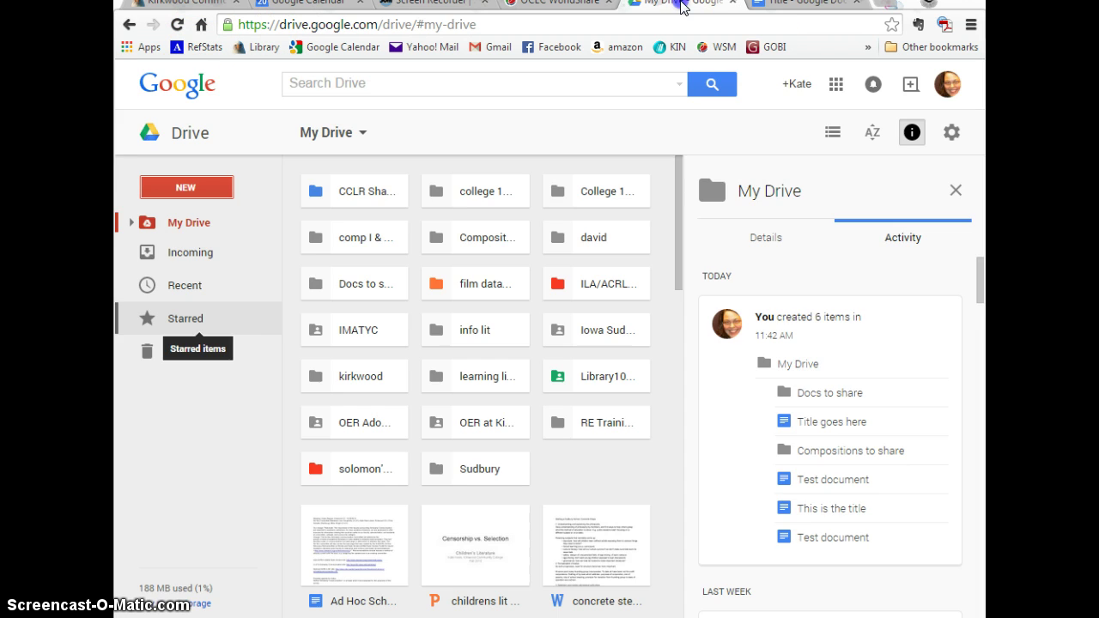
left_click(186, 187)
left_click(187, 219)
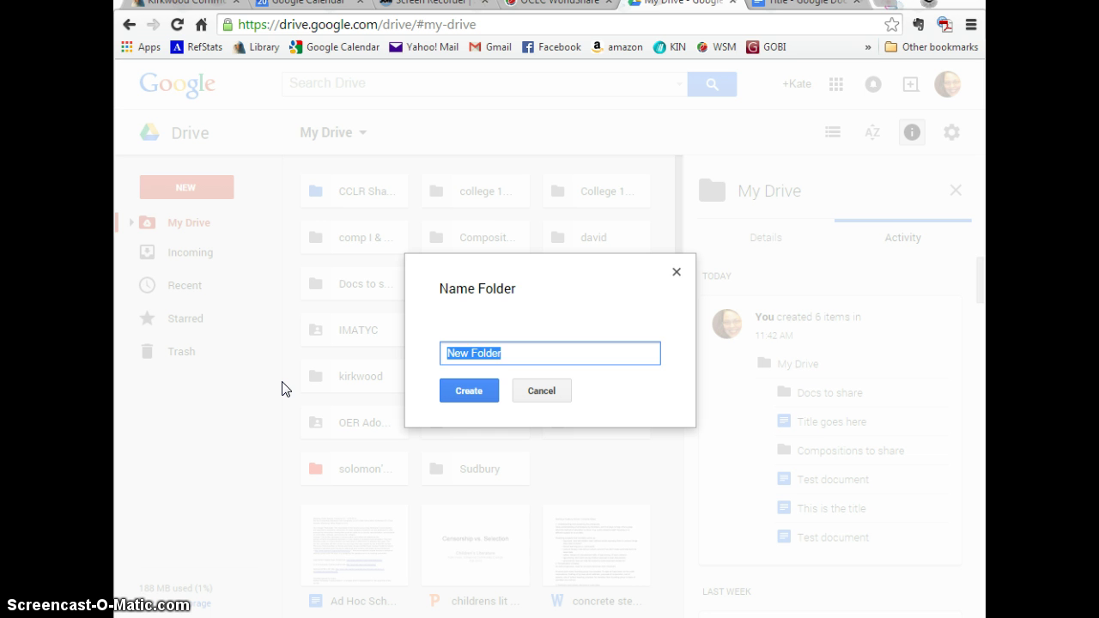
type("Compos")
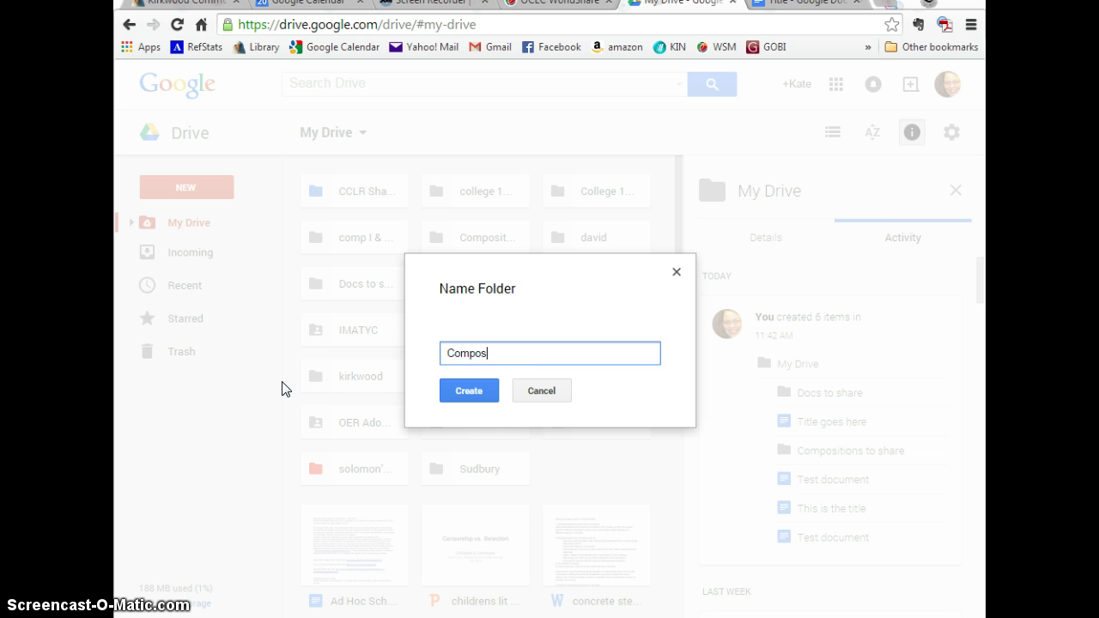
type("ition shared")
left_click(466, 393)
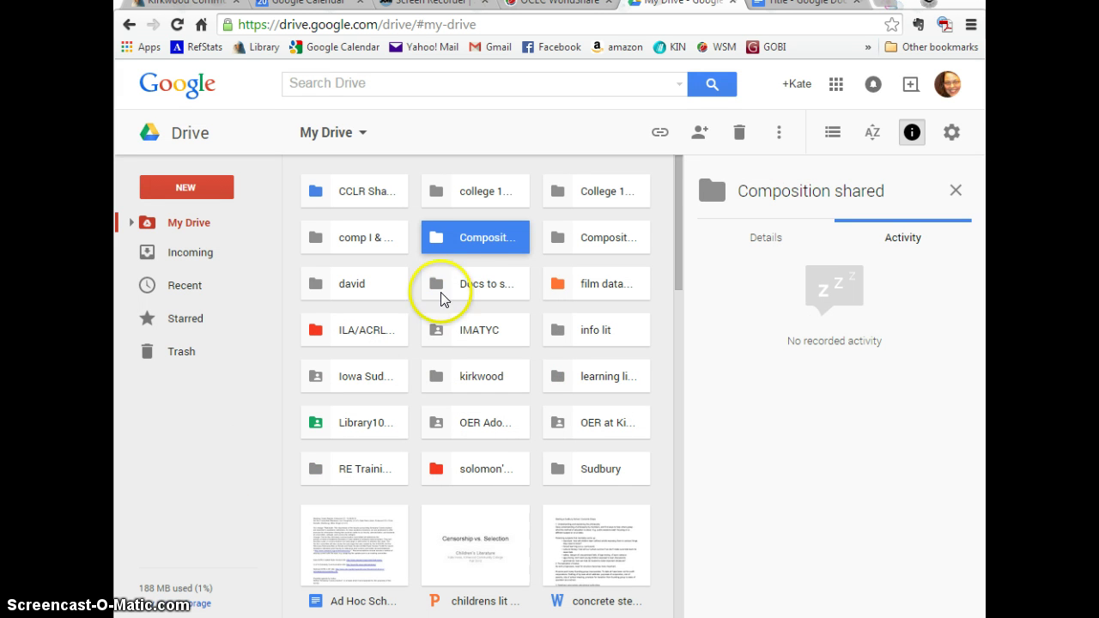
Step: Open the 'Composition shared' folder's sharing settings and close them without adding anyone
left_click(468, 236)
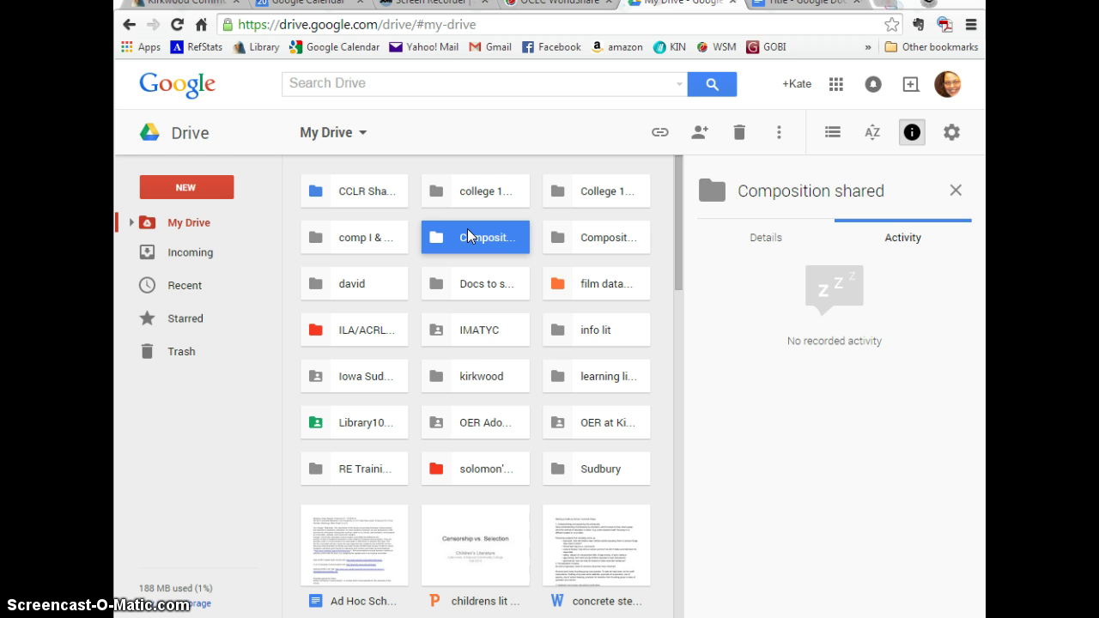
right_click(468, 235)
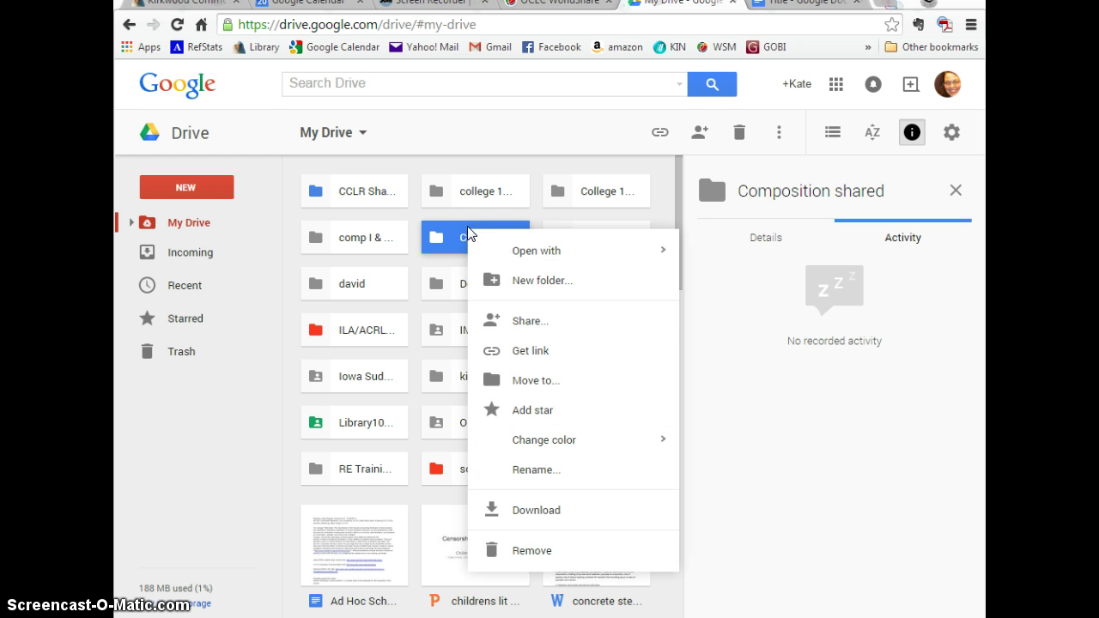
left_click(522, 317)
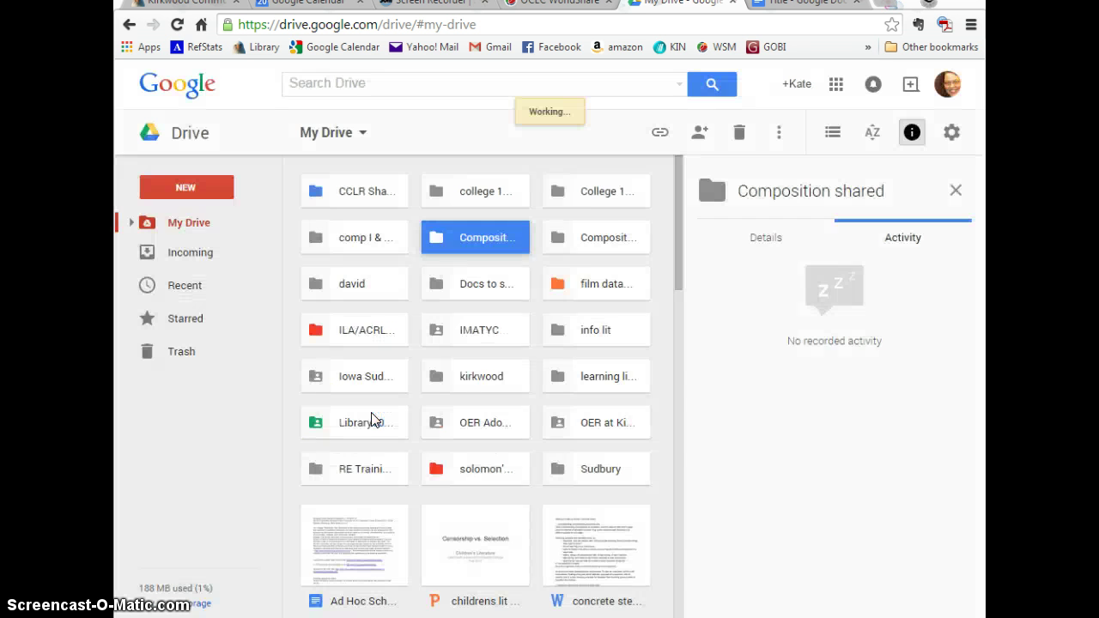
left_click(226, 417)
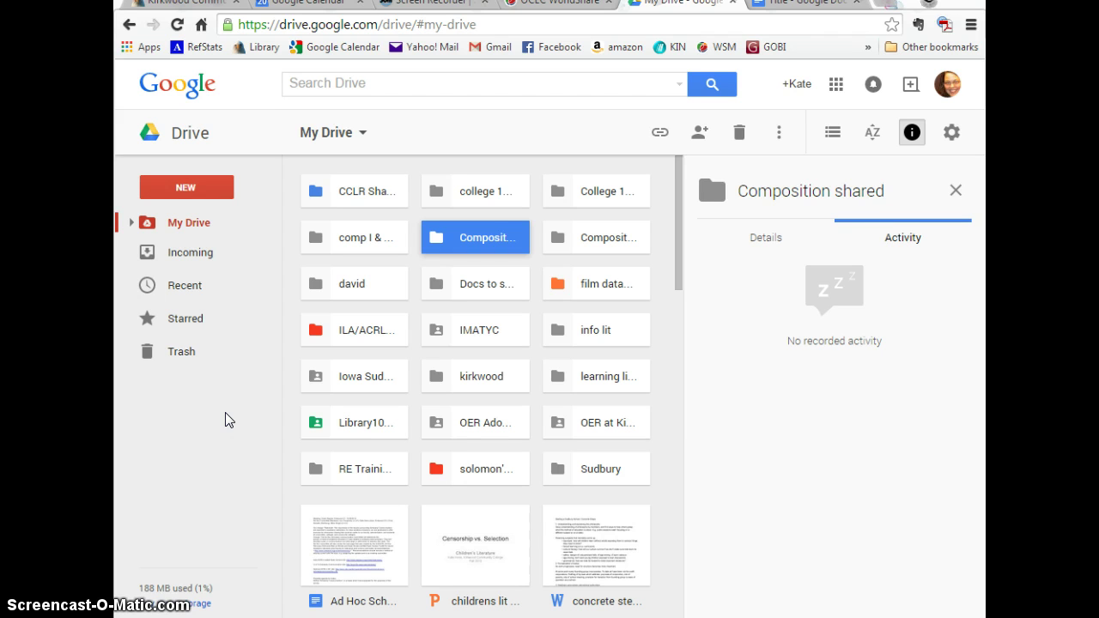